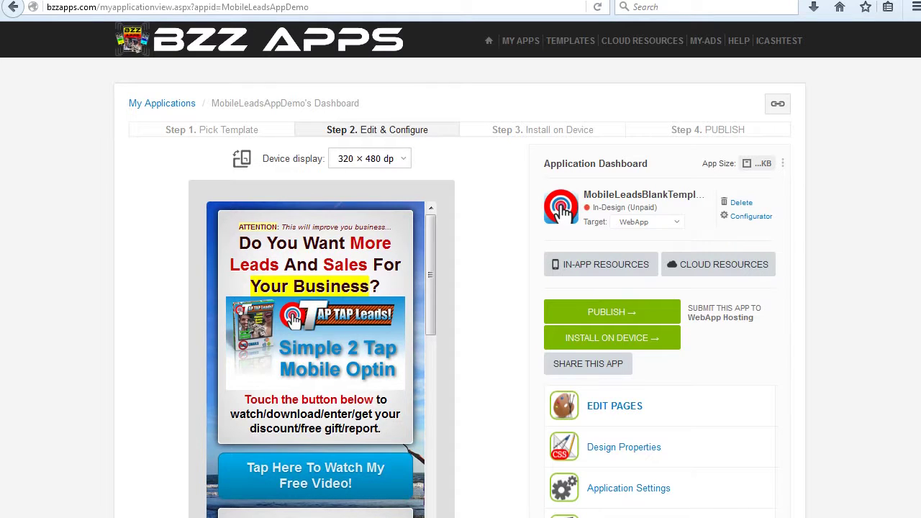
Select the TapTapLeadsBlankTemplate3 template from the Blank Templates gallery to view its preview
left_click(591, 52)
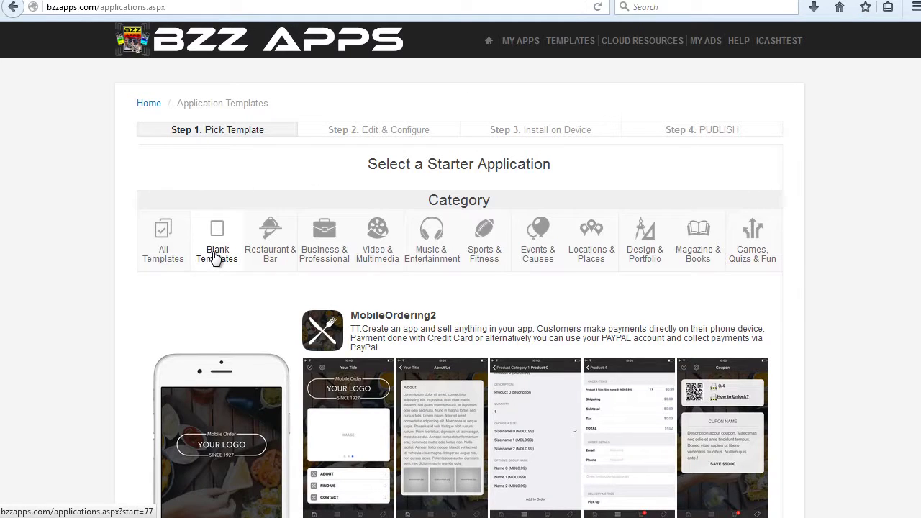
left_click(215, 256)
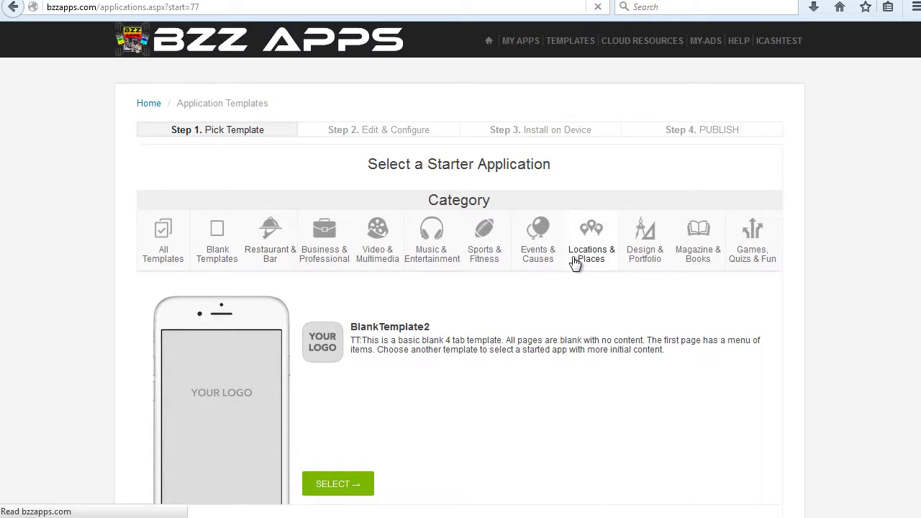
scroll(567, 265, "down", 5)
scroll(568, 264, "down", 5)
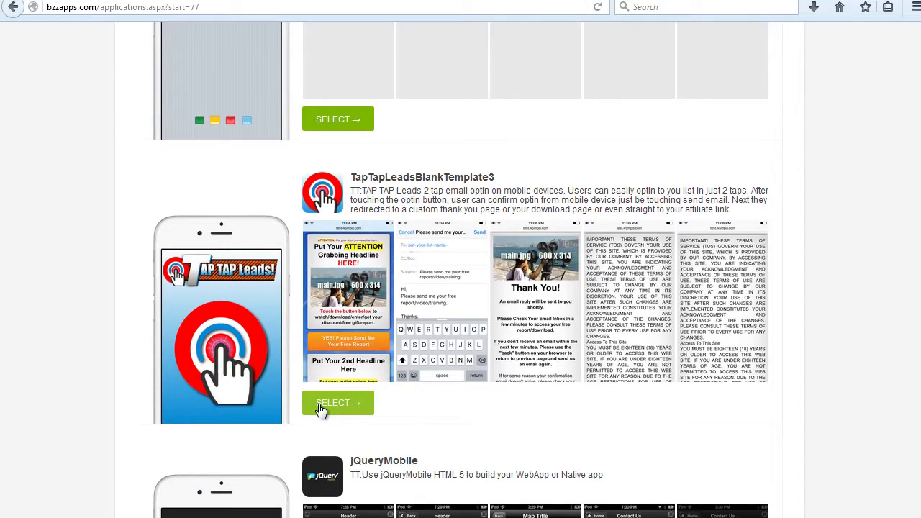
left_click(322, 406)
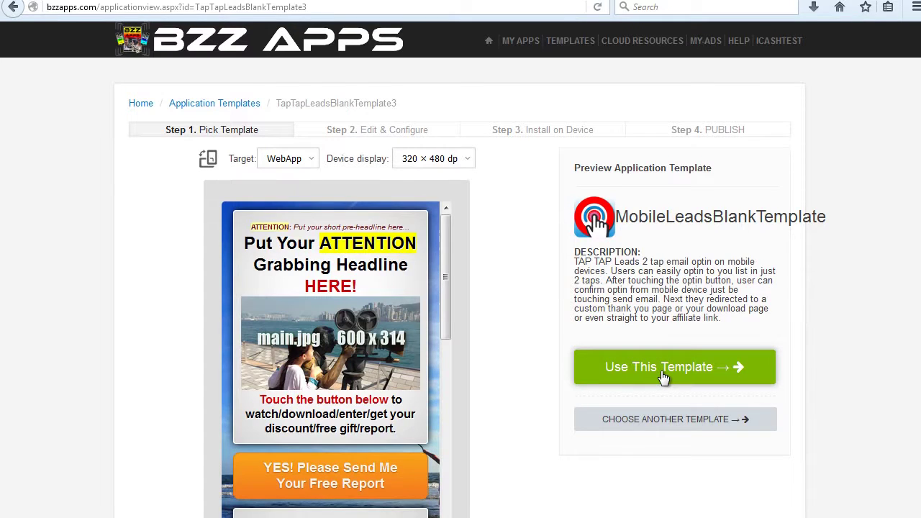
Create a new app from this template with Application ID MobileLeadsAppDemo2
left_click(663, 368)
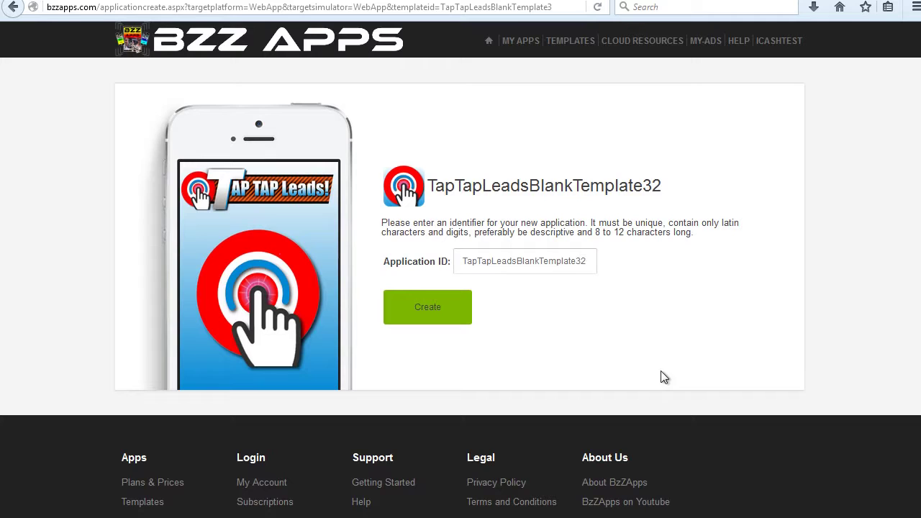
left_click_drag(590, 266, 451, 261)
type("M")
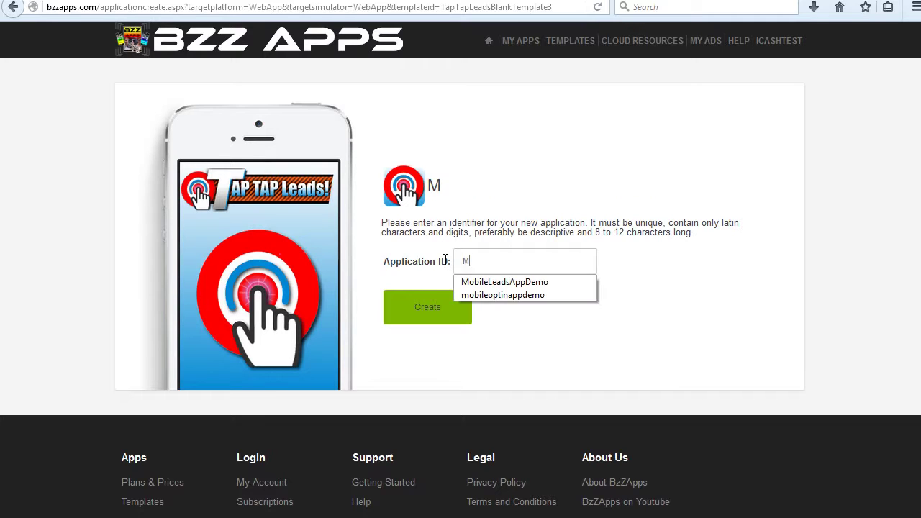
type("obile")
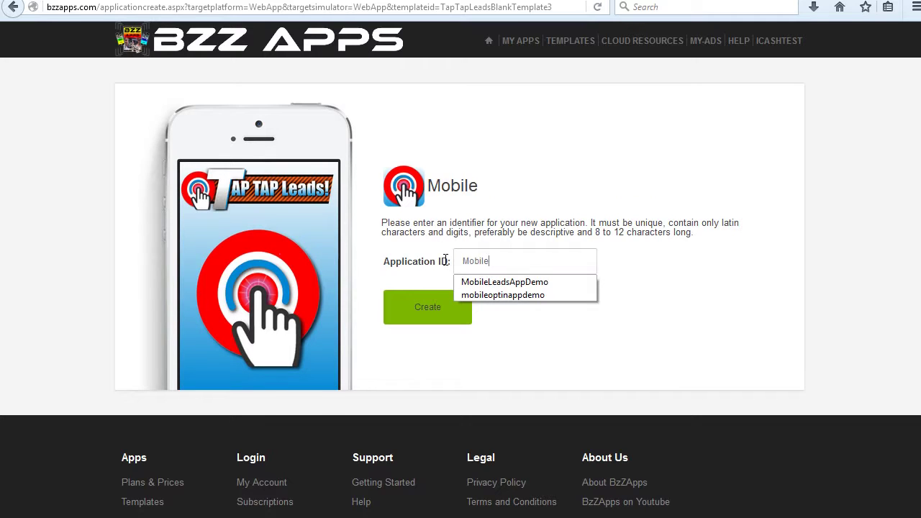
left_click(539, 284)
type("2")
left_click(428, 310)
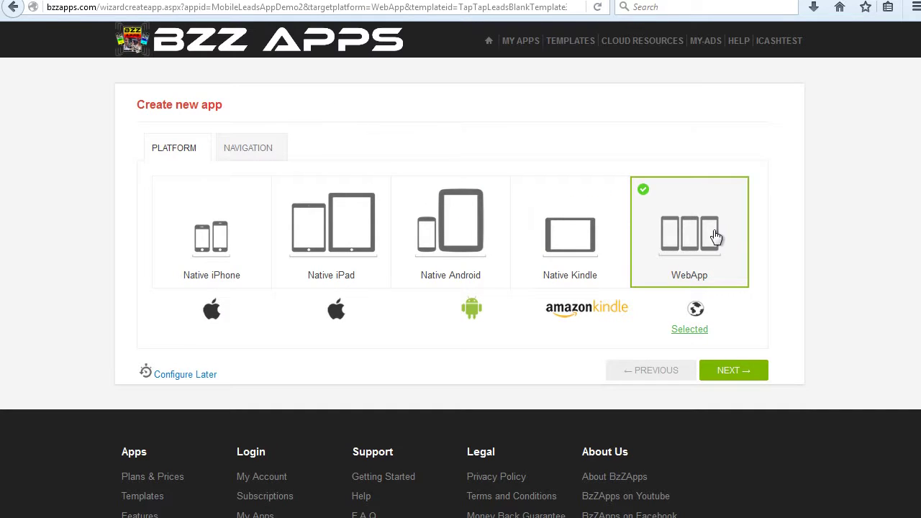
Choose Configure Later to skip the new-app wizard and return to the home tiles
left_click(202, 374)
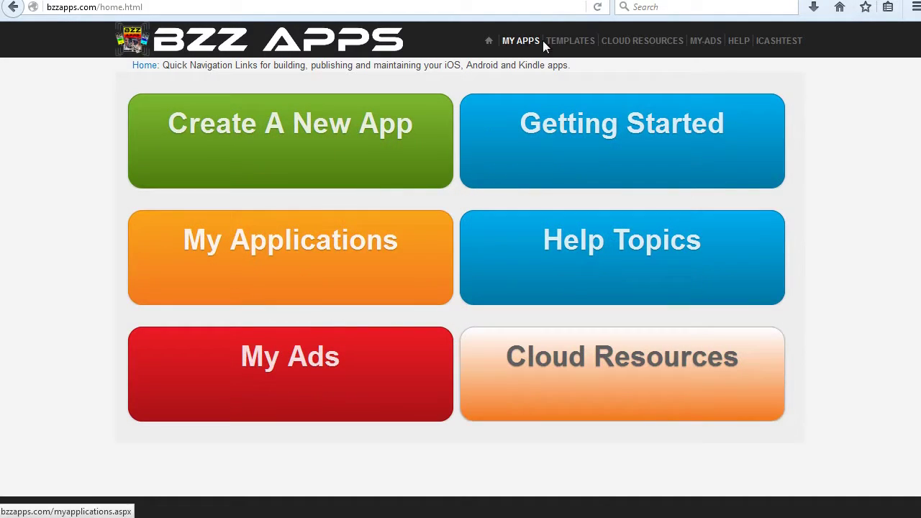
Pick the BlankWebApp template from Blank Templates and start a new app from it
left_click(557, 42)
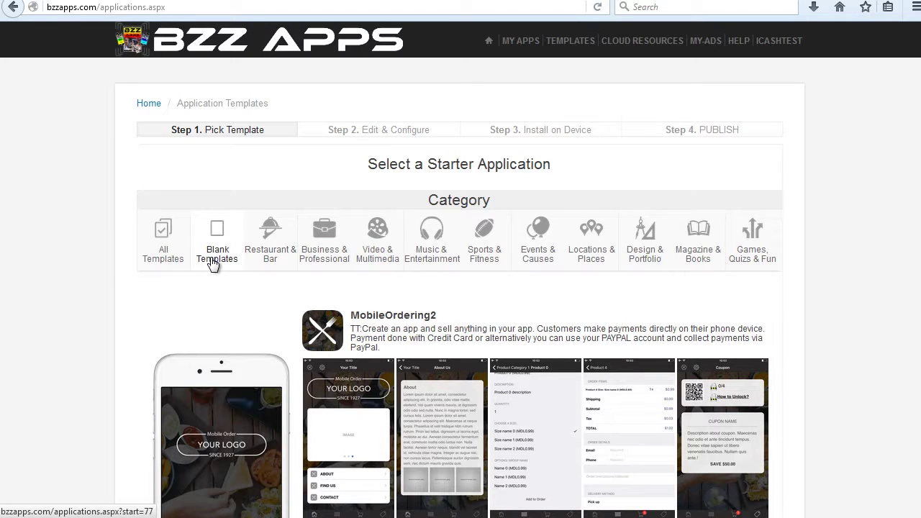
left_click(214, 263)
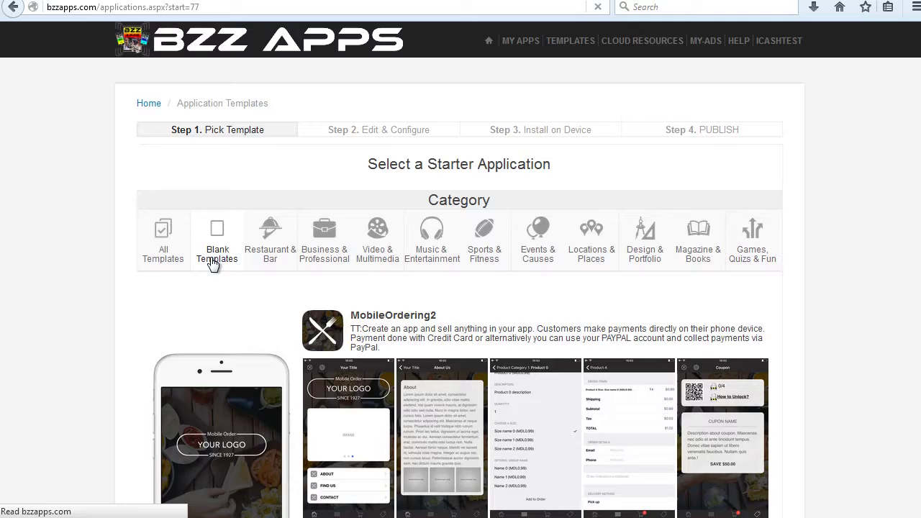
scroll(825, 261, "down", 2)
scroll(828, 268, "down", 3)
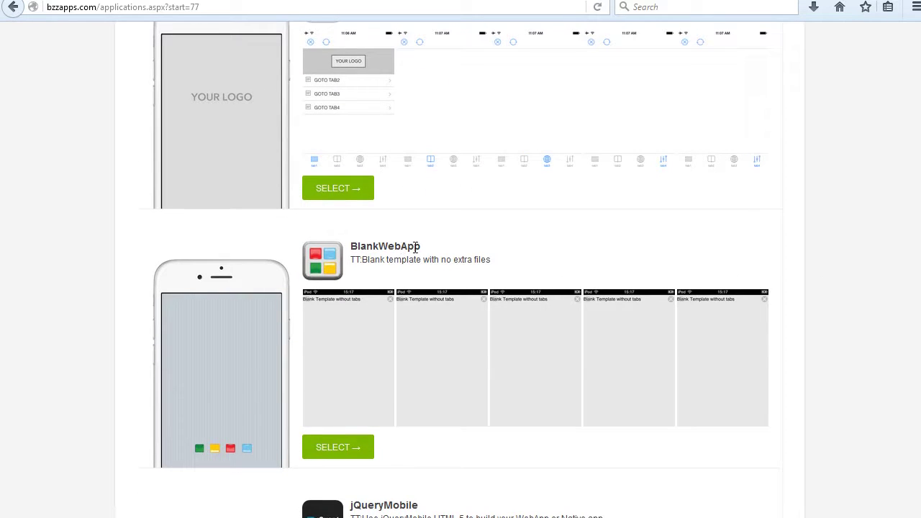
left_click(348, 446)
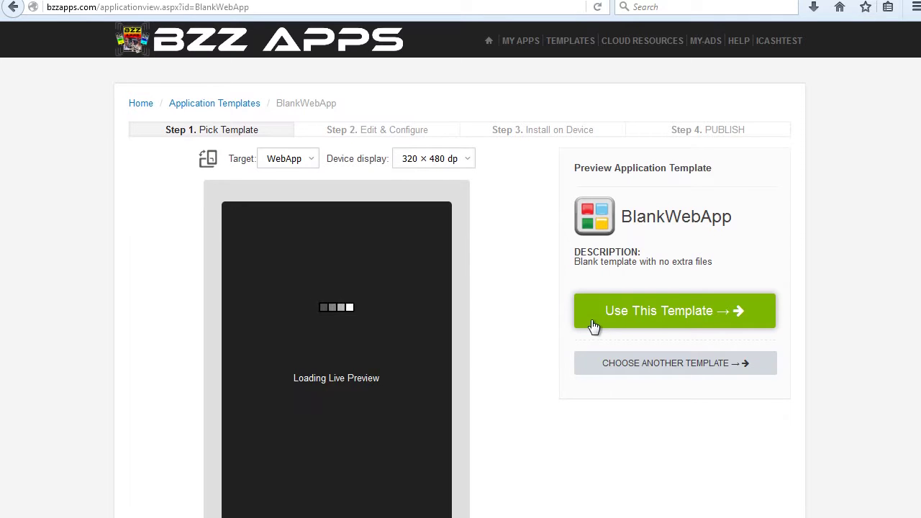
left_click(612, 322)
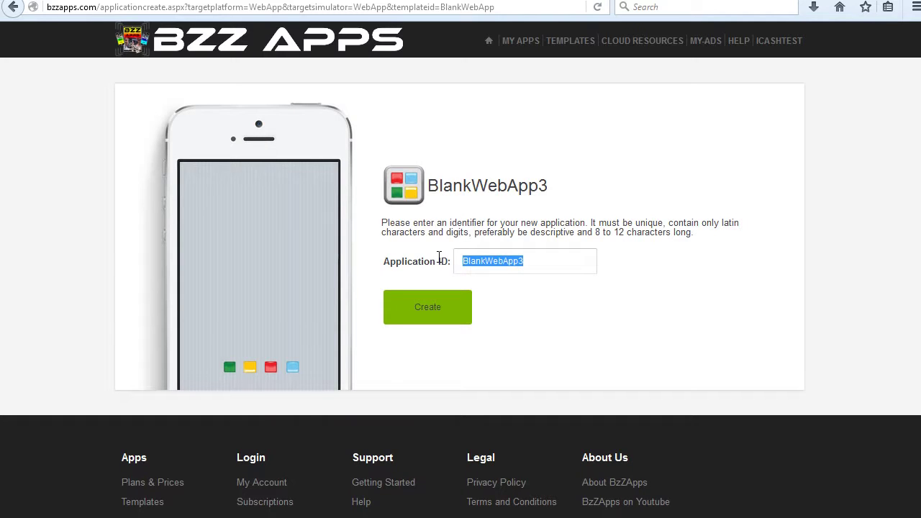
Create the blank app with Application ID MobileLeadsAppDemo and skip setup to its dashboard
key("BackSpace")
type("Mobi")
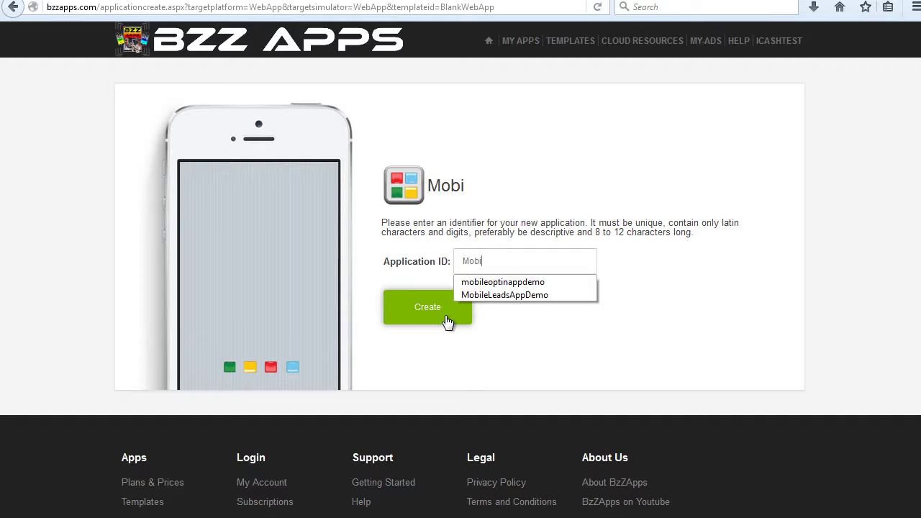
type("leLeads")
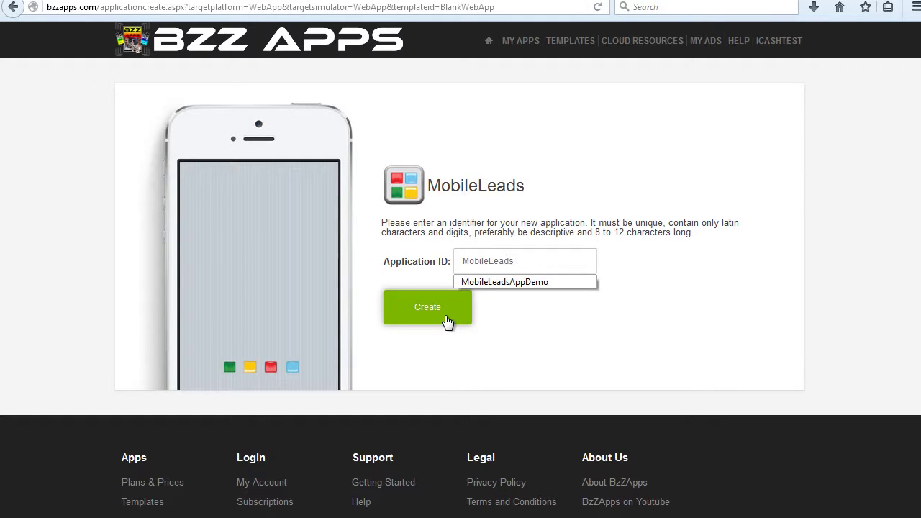
type("AppDemo")
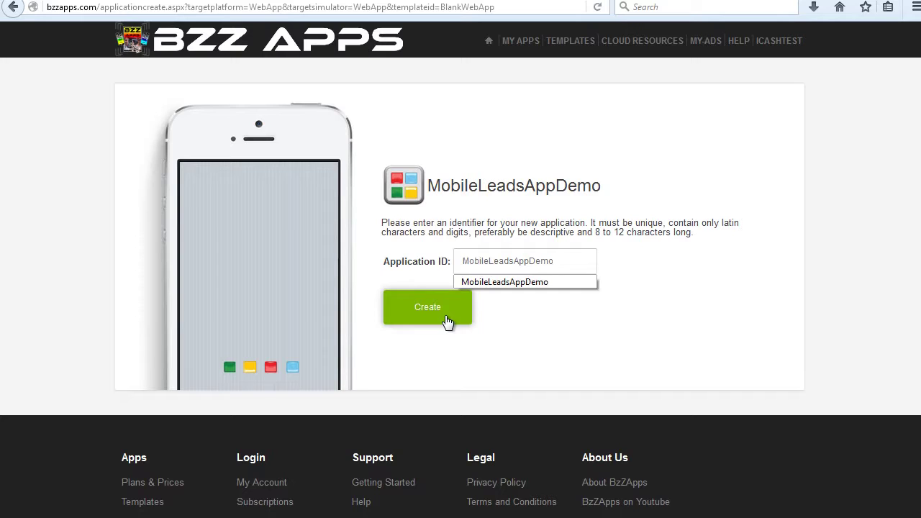
left_click(447, 321)
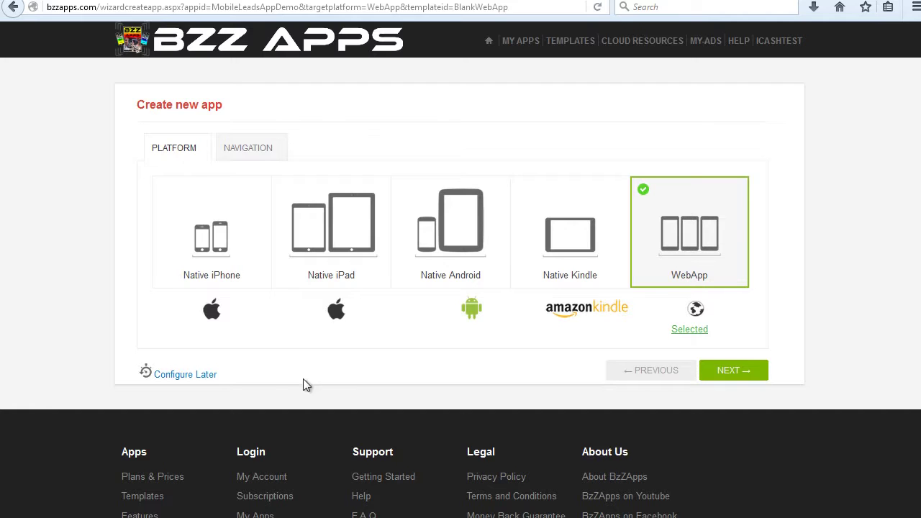
left_click(184, 381)
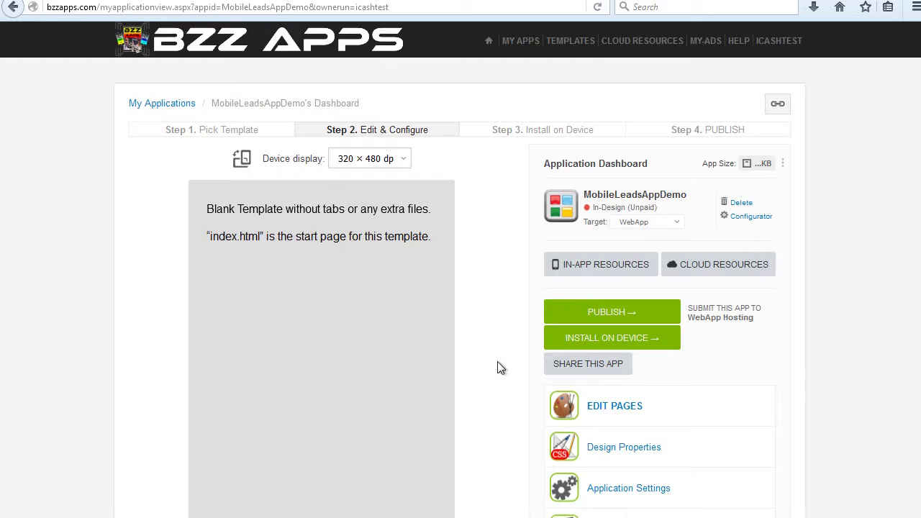
Restore the app from the MobileLeadsApp_2016_08_26.zip backup, then close the upload dialog
scroll(502, 367, "down", 3)
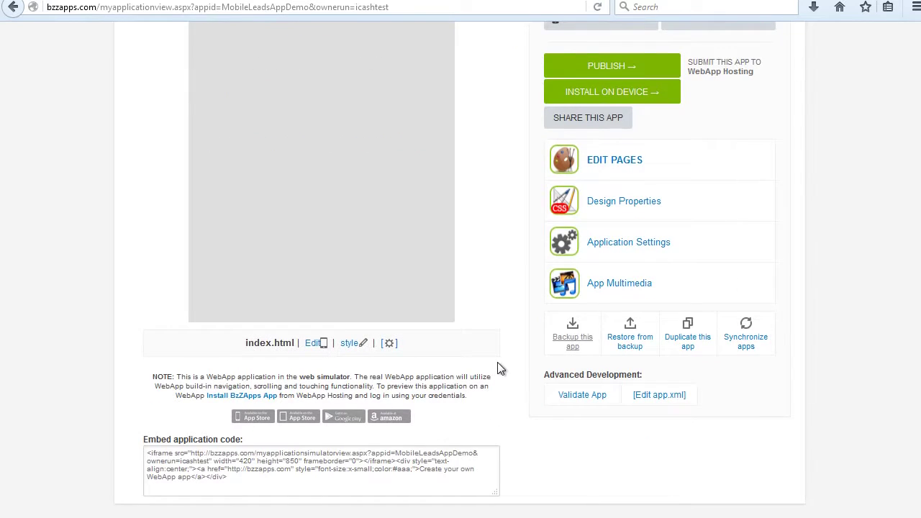
left_click(623, 347)
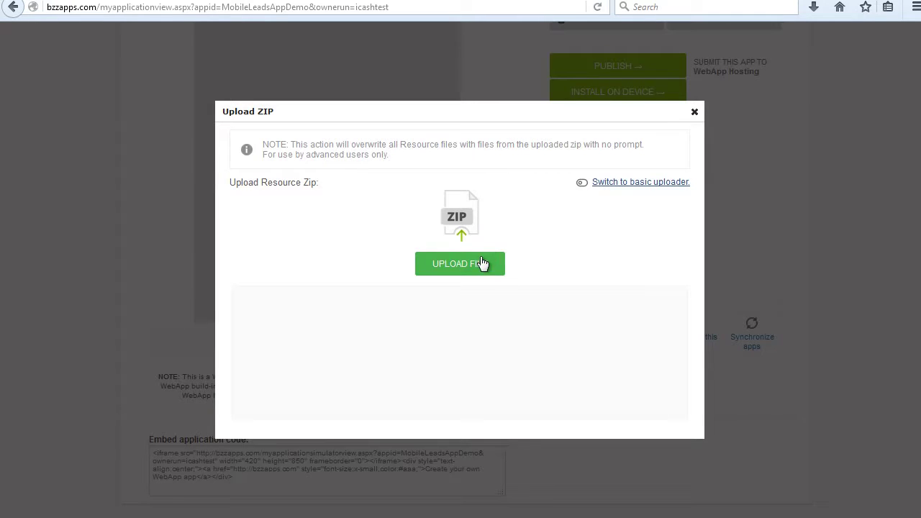
left_click(482, 264)
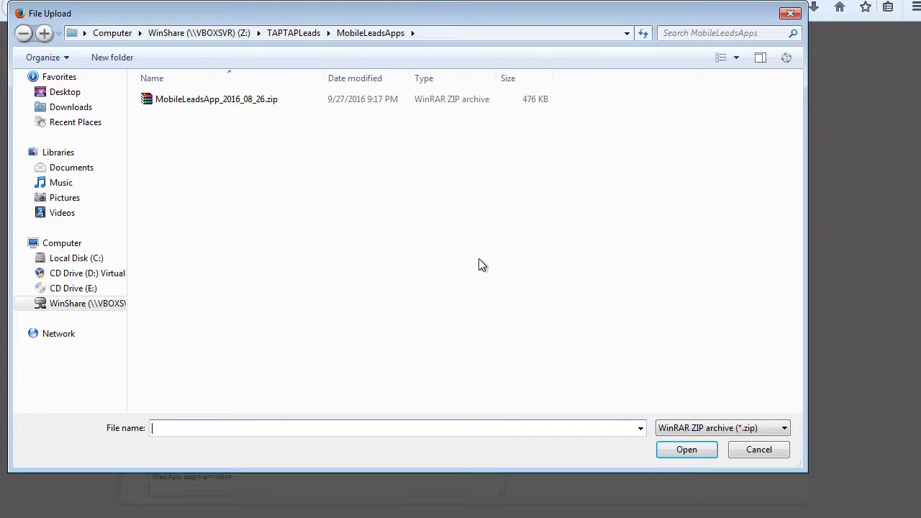
left_click(205, 100)
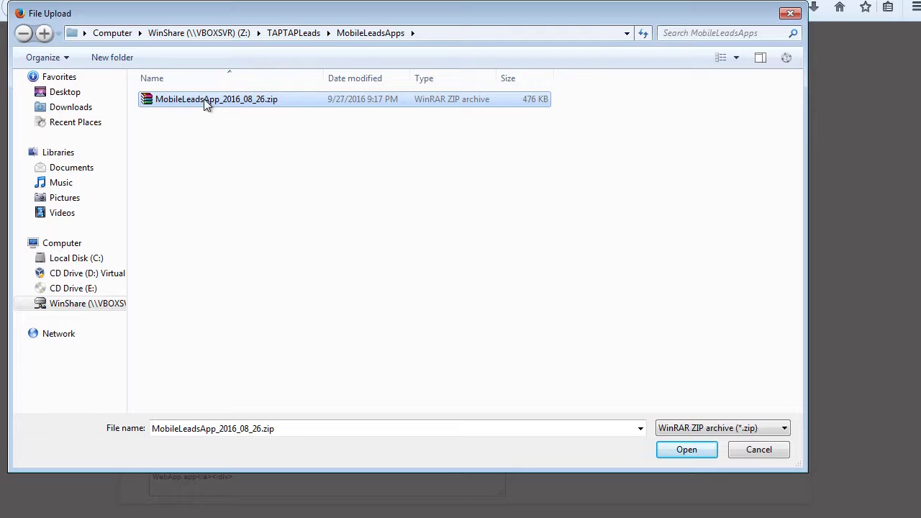
left_click(685, 450)
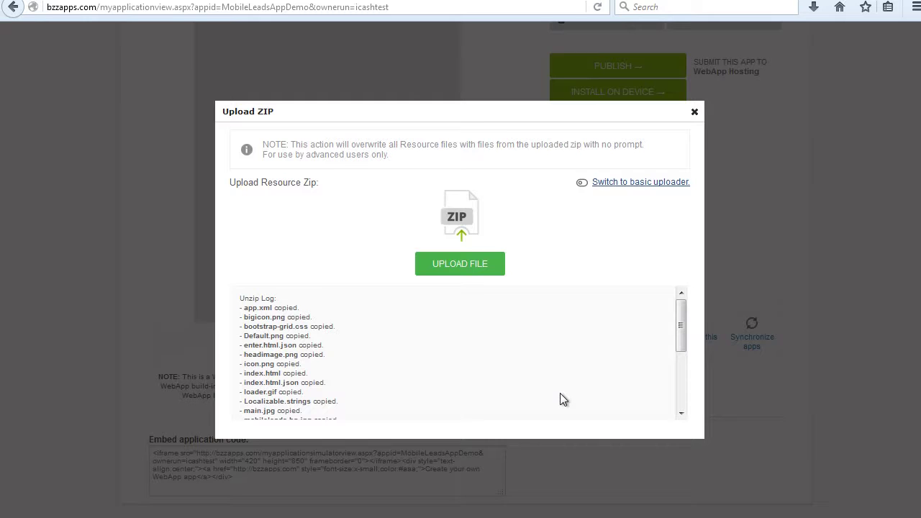
left_click(692, 114)
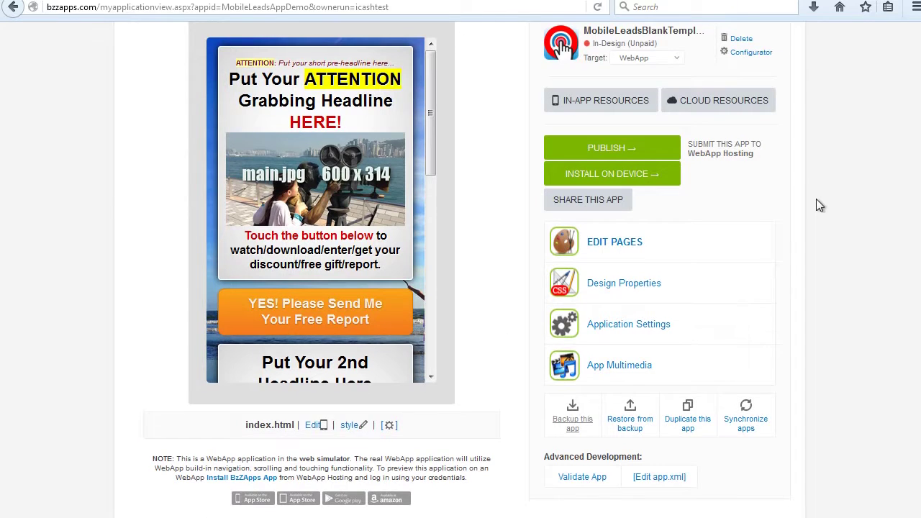
Open the index.html page from the EDIT PAGES list in the page editor
scroll(816, 200, "up", 3)
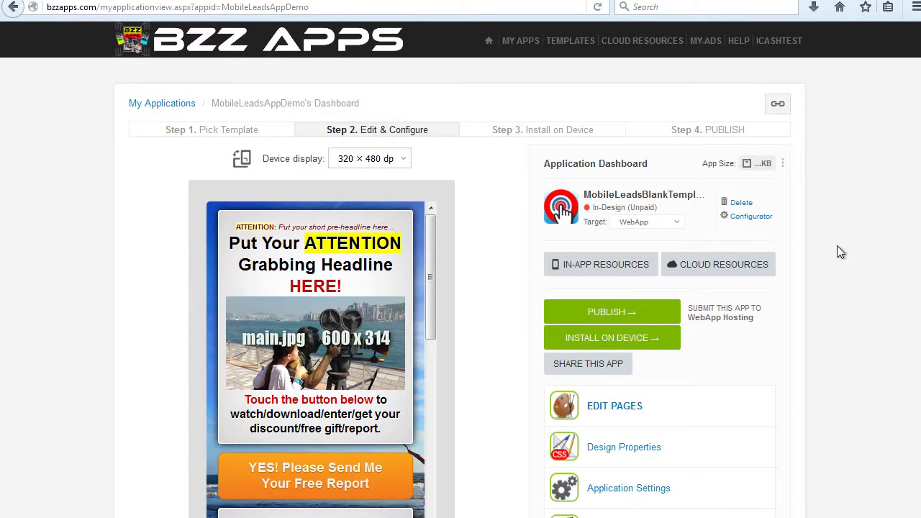
left_click(637, 408)
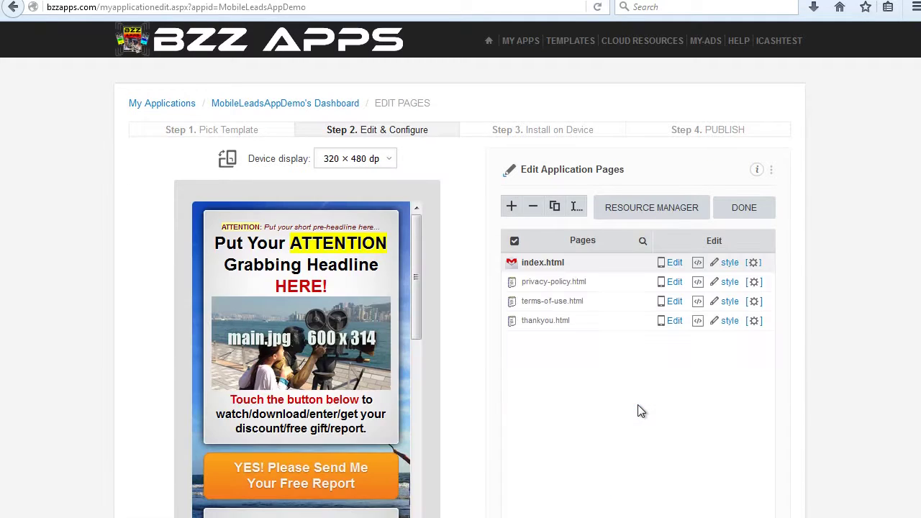
left_click(562, 264)
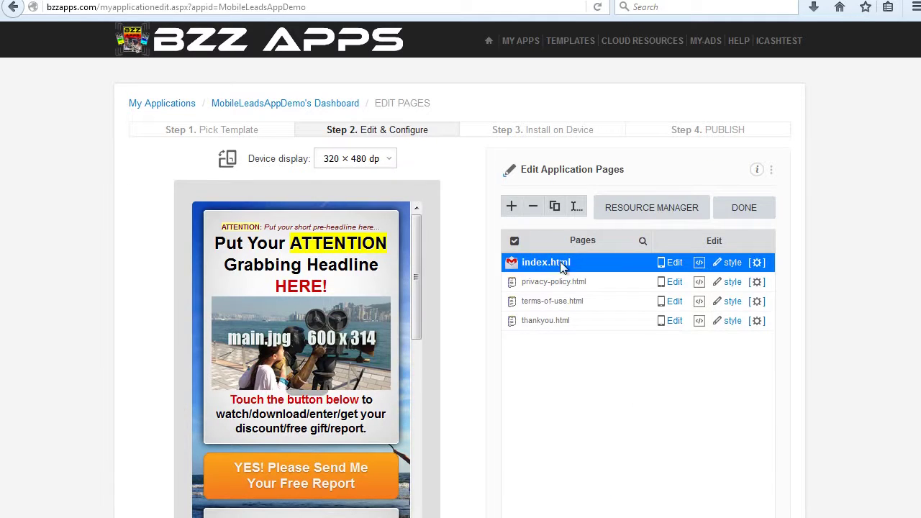
left_click(674, 262)
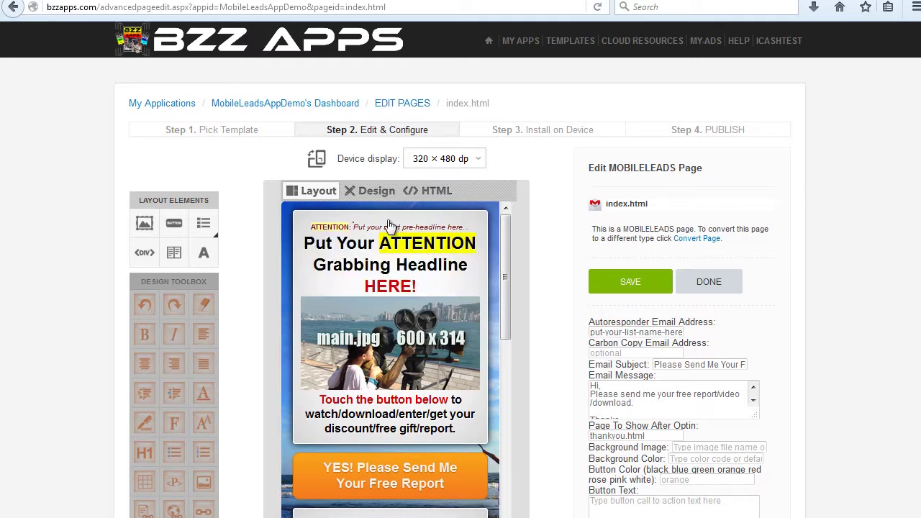
Change the index.html headline to 'Do You Want More Leads And Sales For Your Business?' and save it
left_click(375, 193)
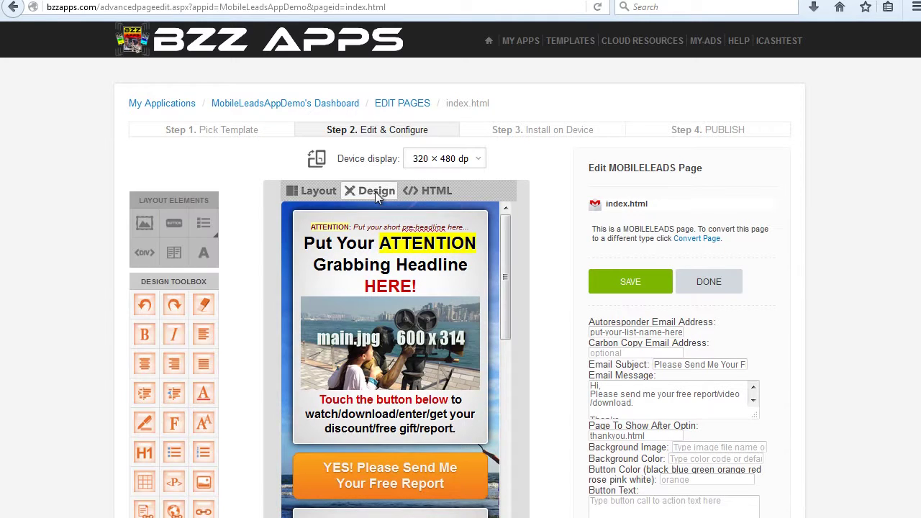
left_click_drag(305, 245, 435, 277)
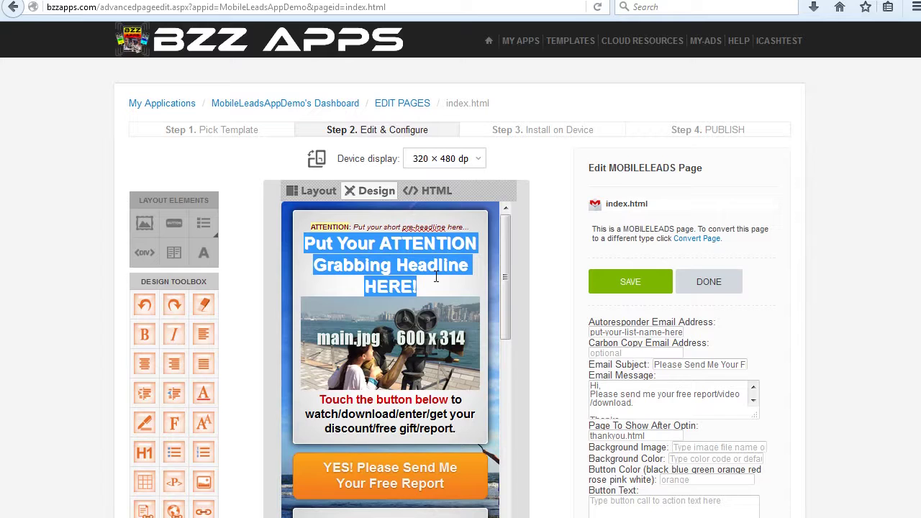
type("Do You")
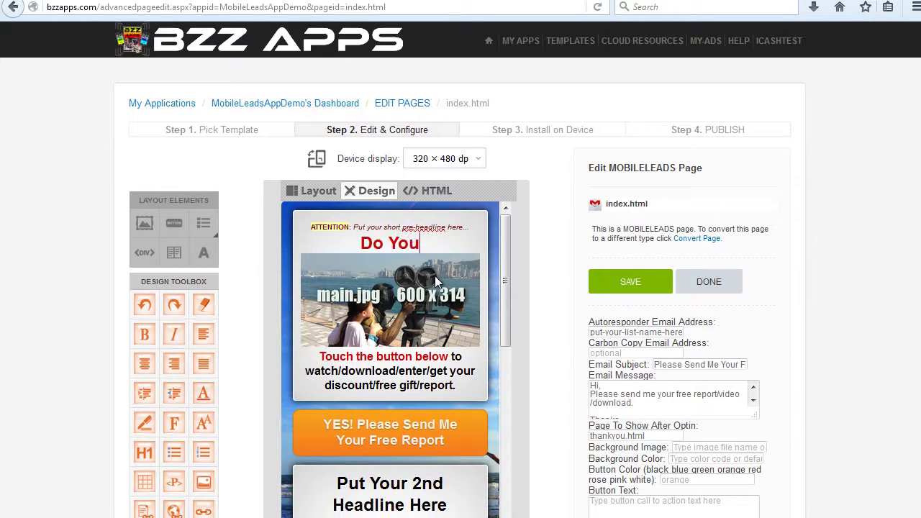
type(" Want ")
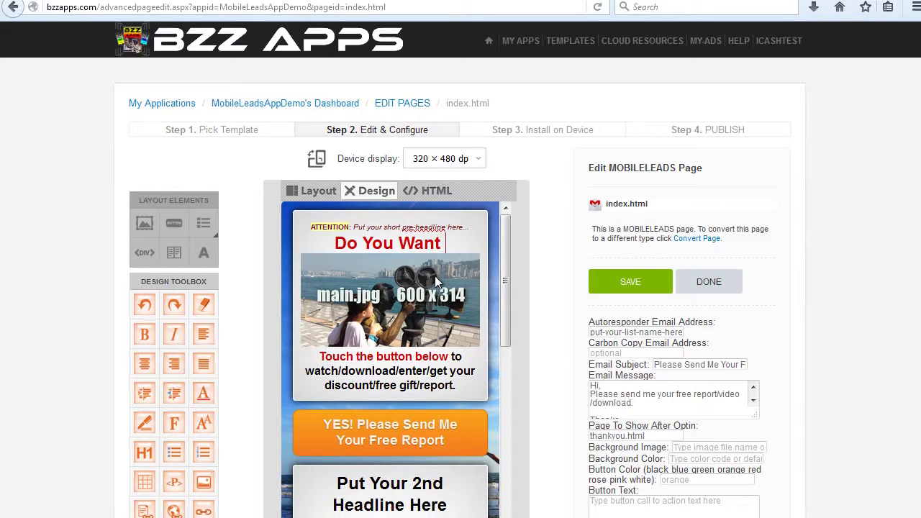
type("More")
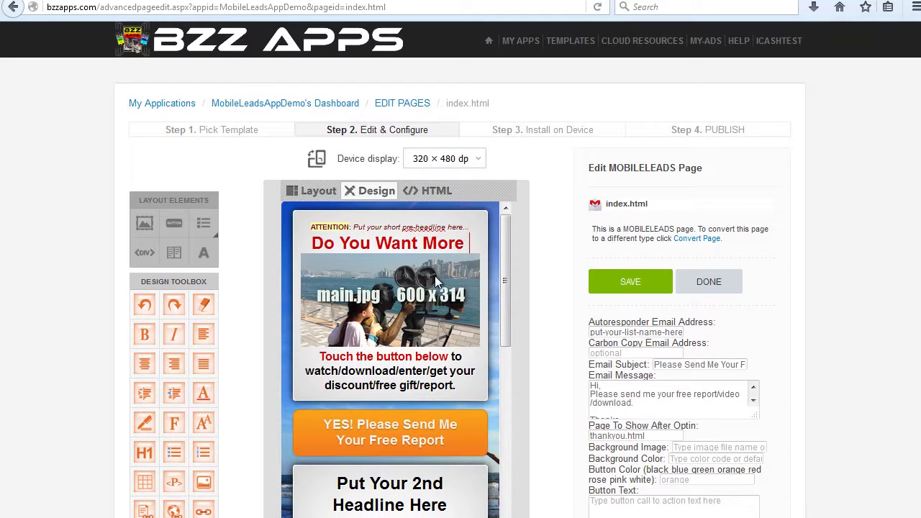
type(" Leads An")
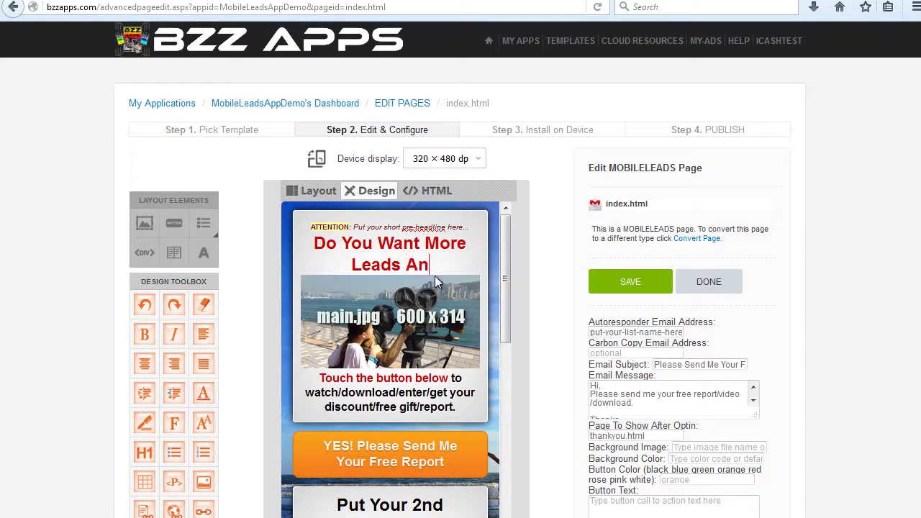
type("d Sales ")
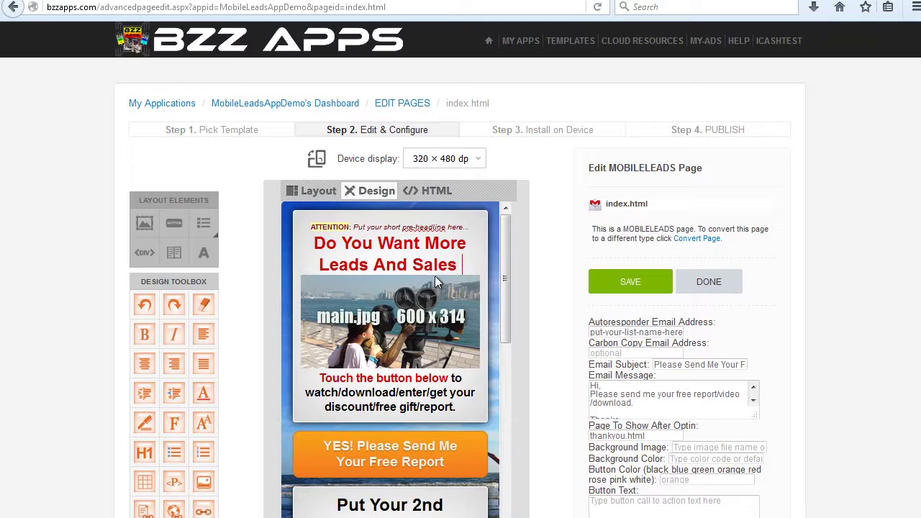
type("For Your ")
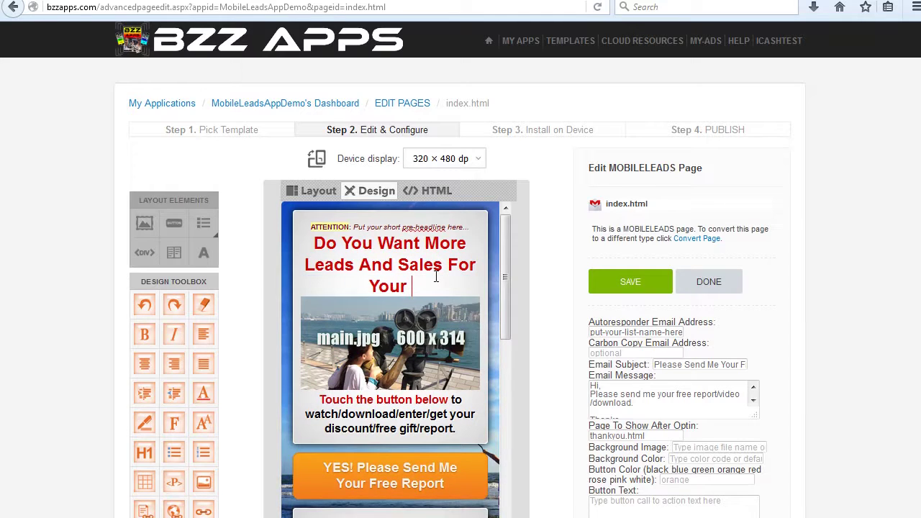
type("Business")
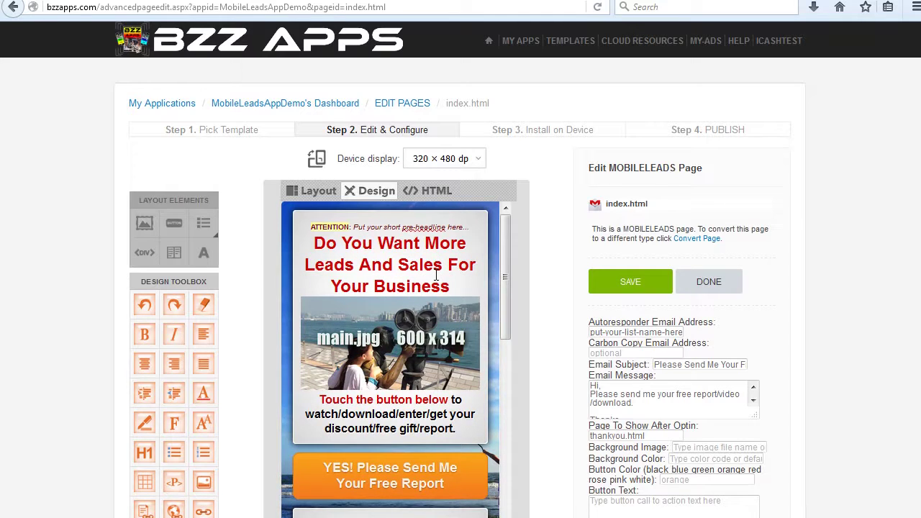
type("?")
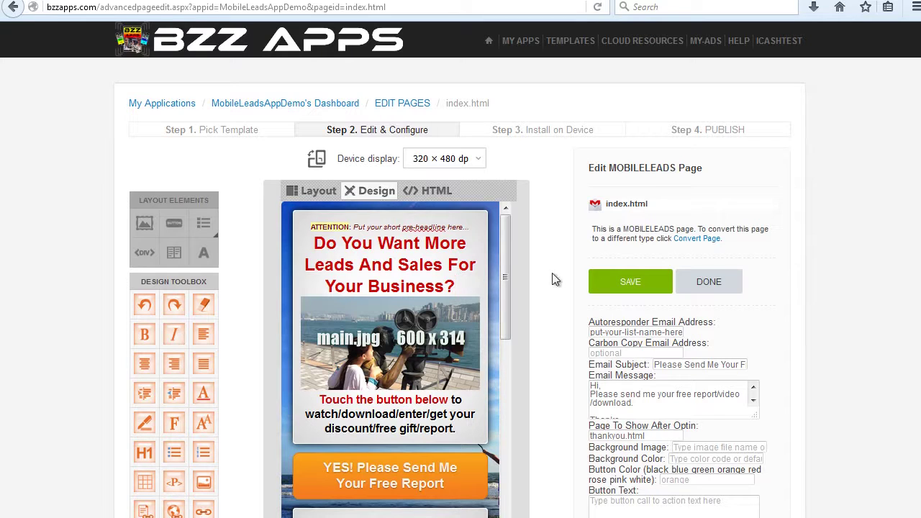
left_click(610, 281)
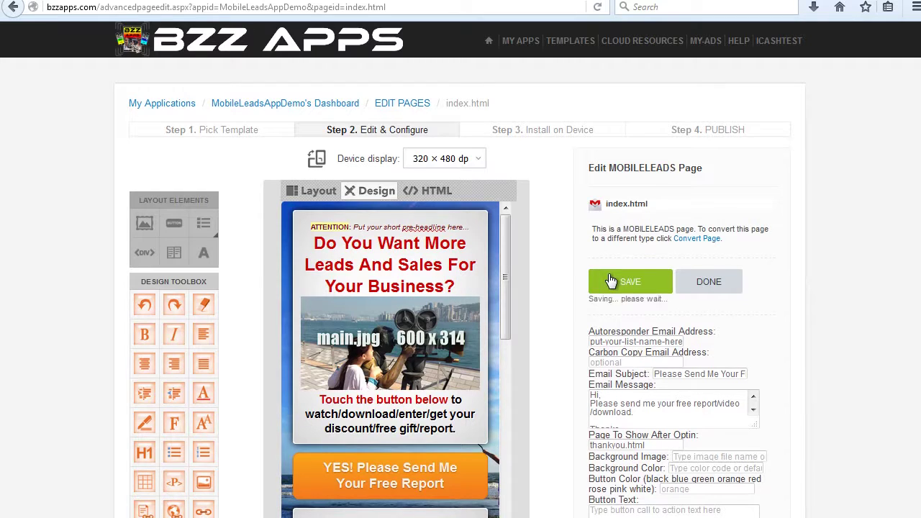
left_click(732, 290)
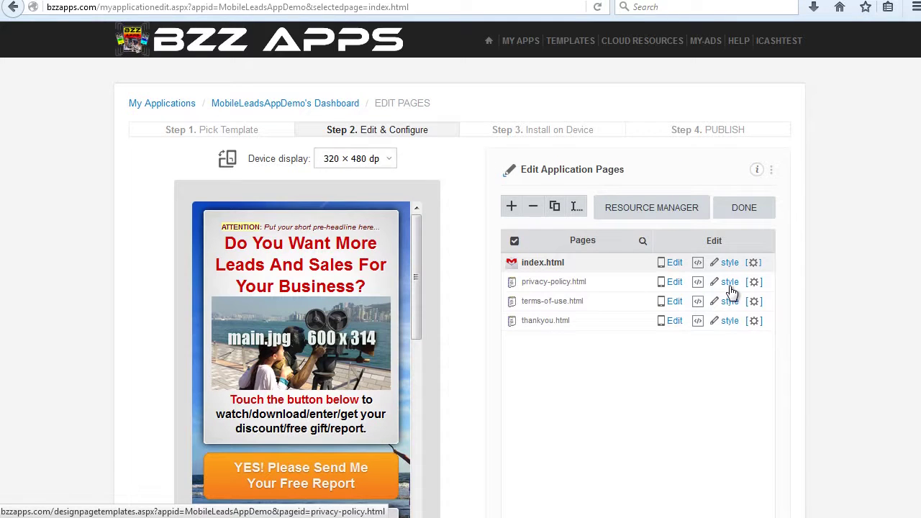